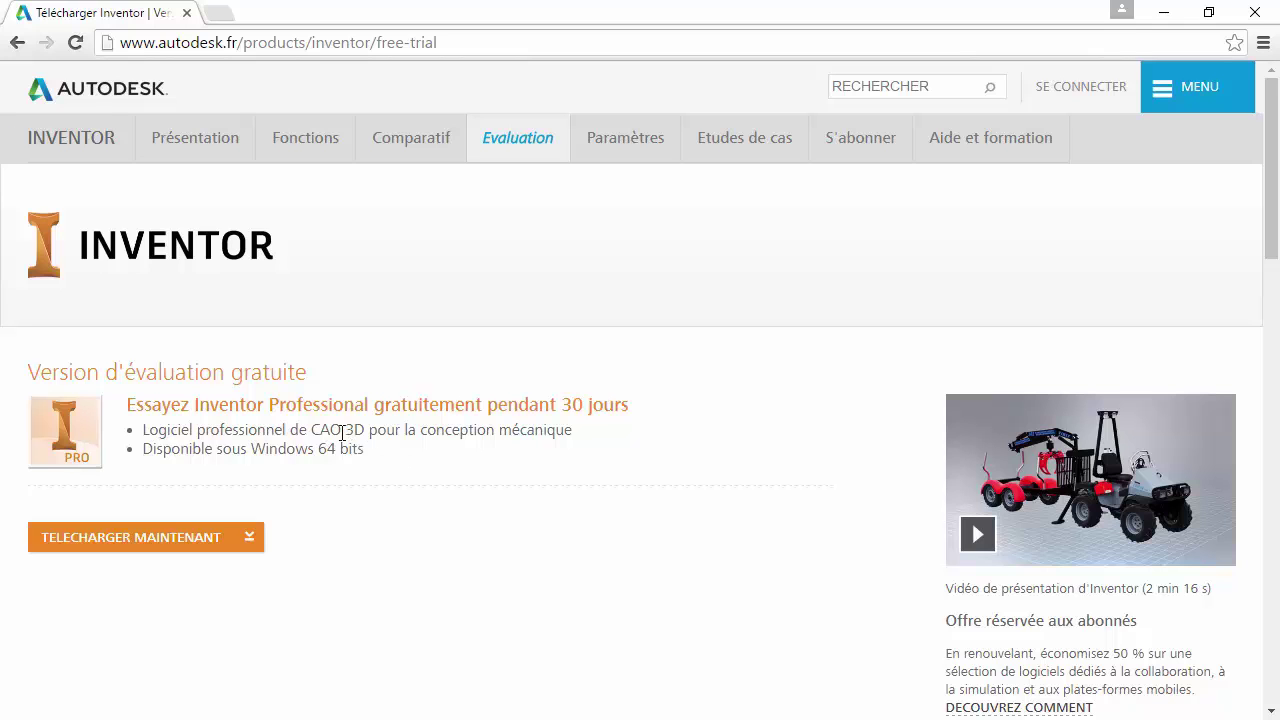
# Read through the Inventor free-trial page, including the download and installation recommendations.
pyautogui.scroll(-3, 475, 535)
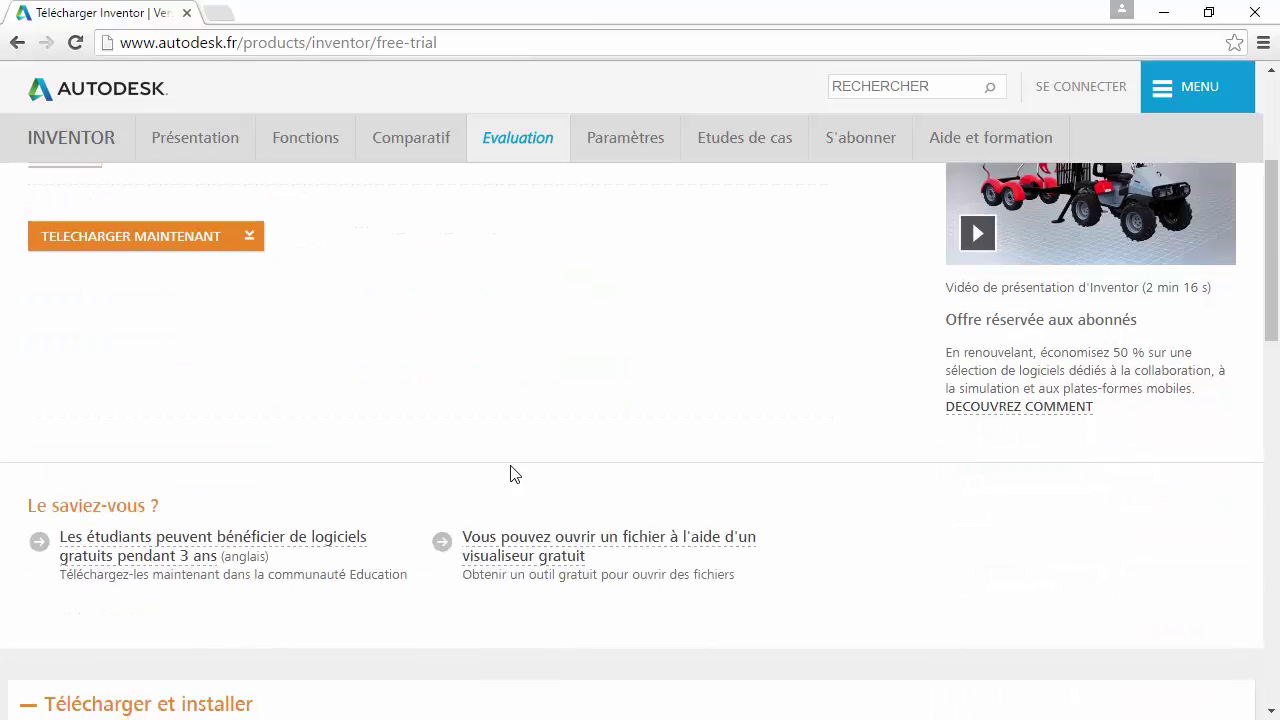
pyautogui.scroll(-5, 511, 474)
pyautogui.scroll(-2, 519, 483)
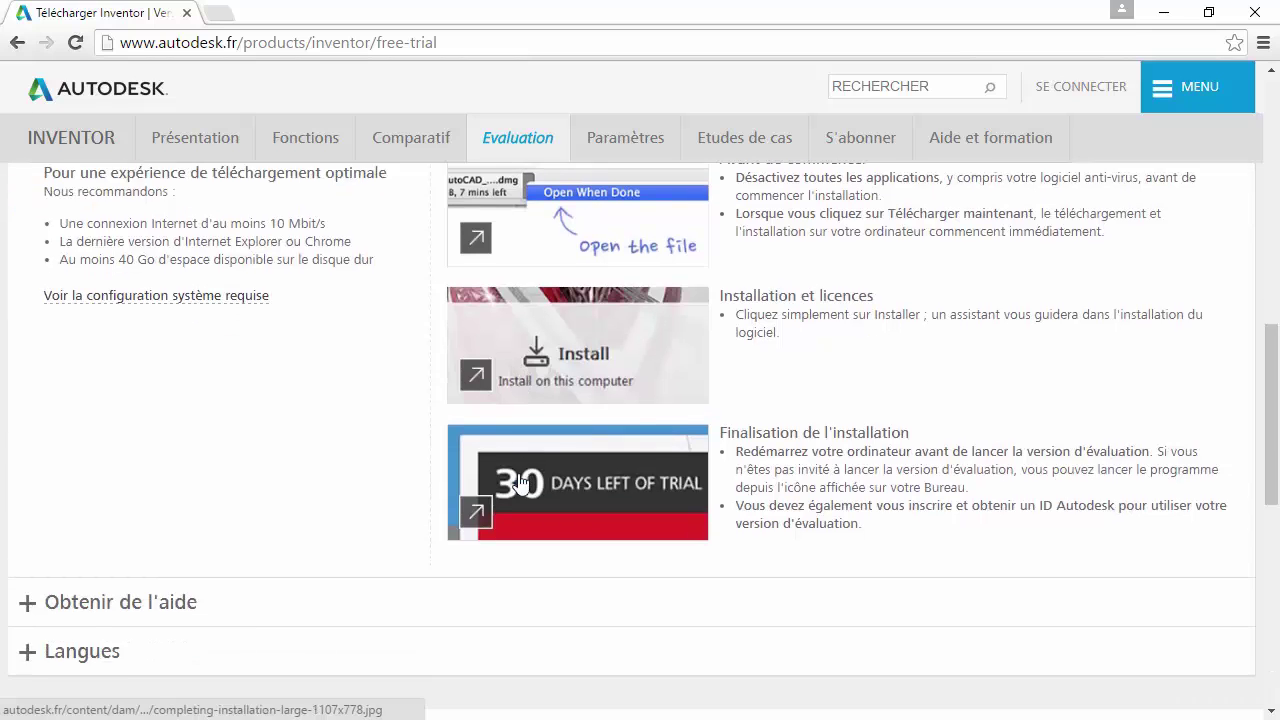
pyautogui.scroll(2, 519, 483)
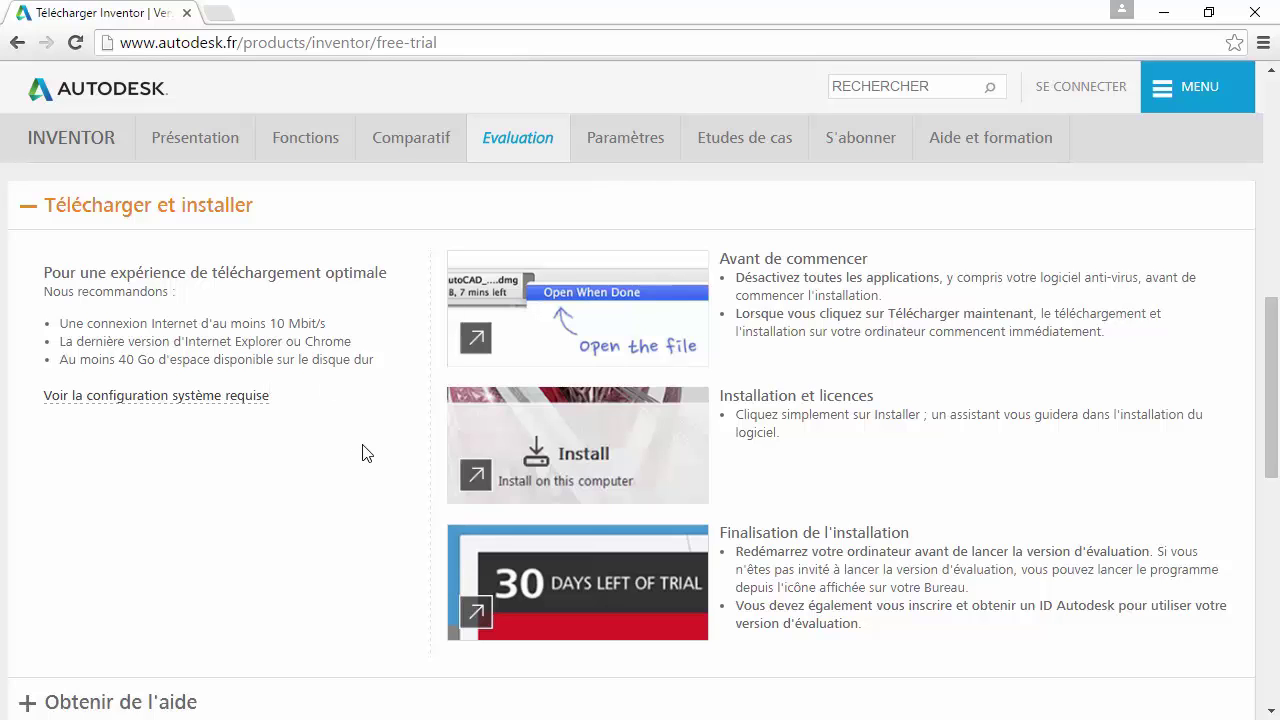
pyautogui.scroll(8, 362, 453)
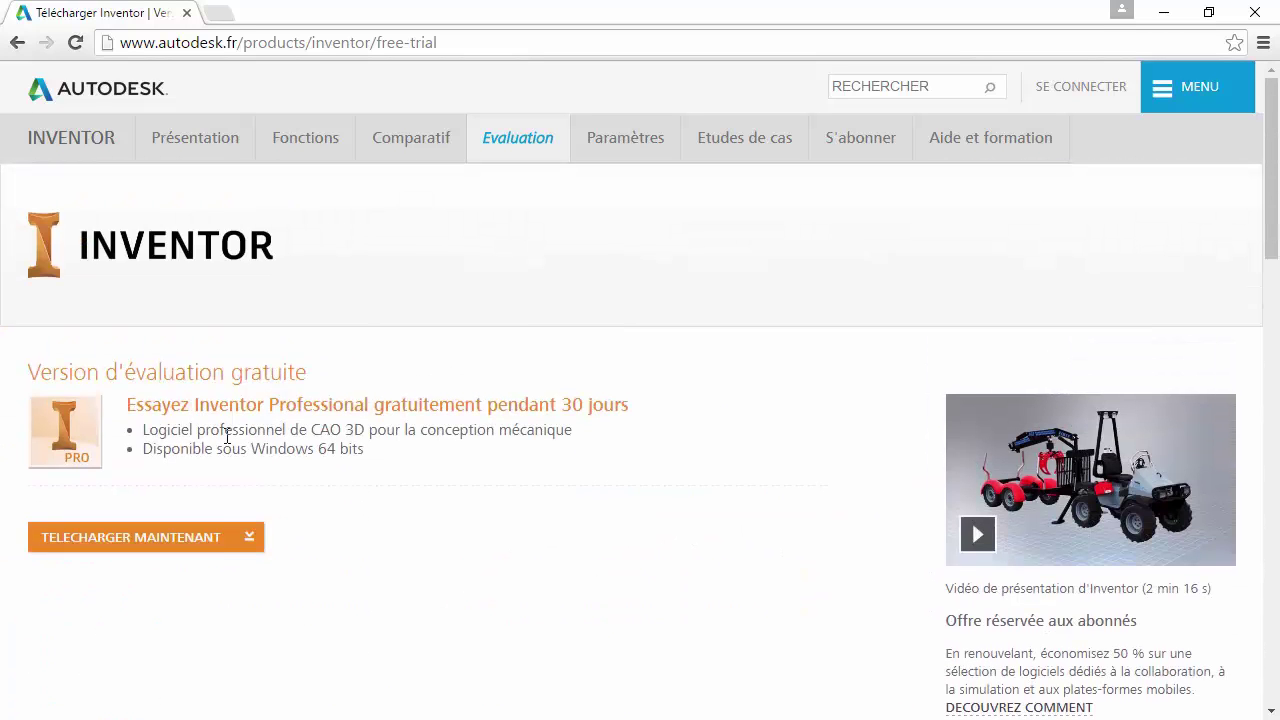
pyautogui.scroll(-8, 214, 534)
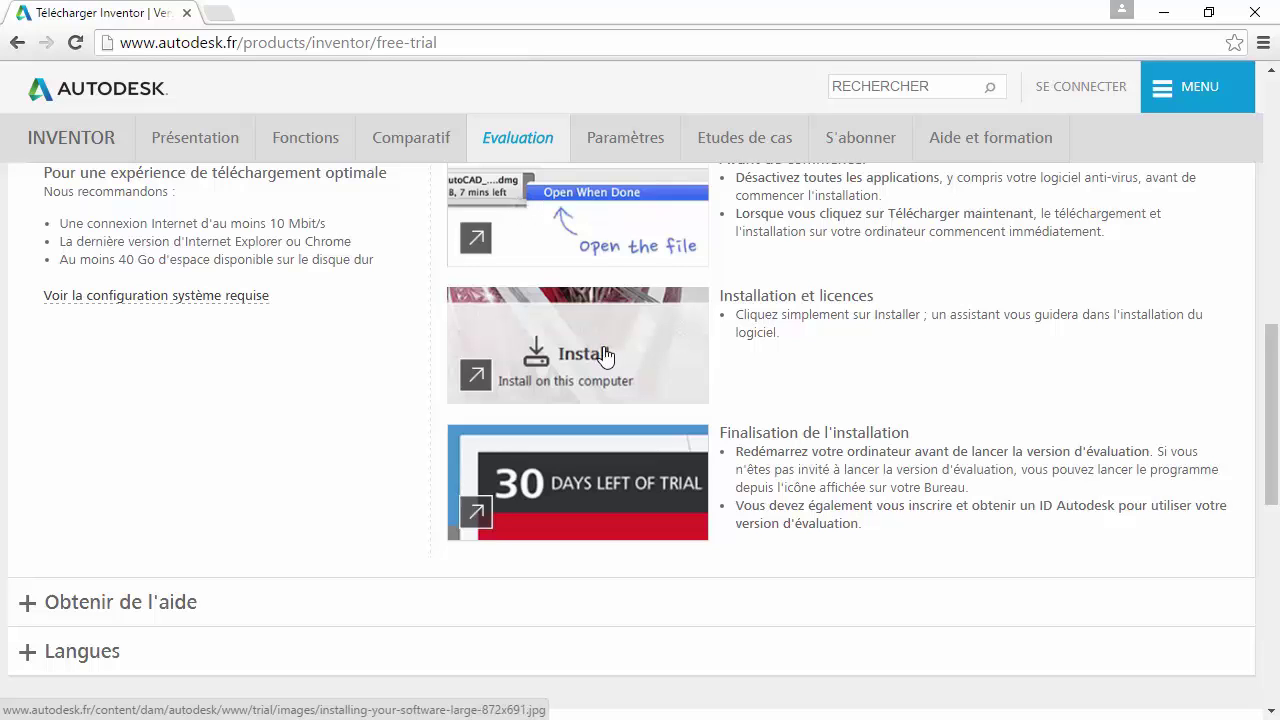
pyautogui.scroll(8, 590, 365)
pyautogui.scroll(1, 584, 372)
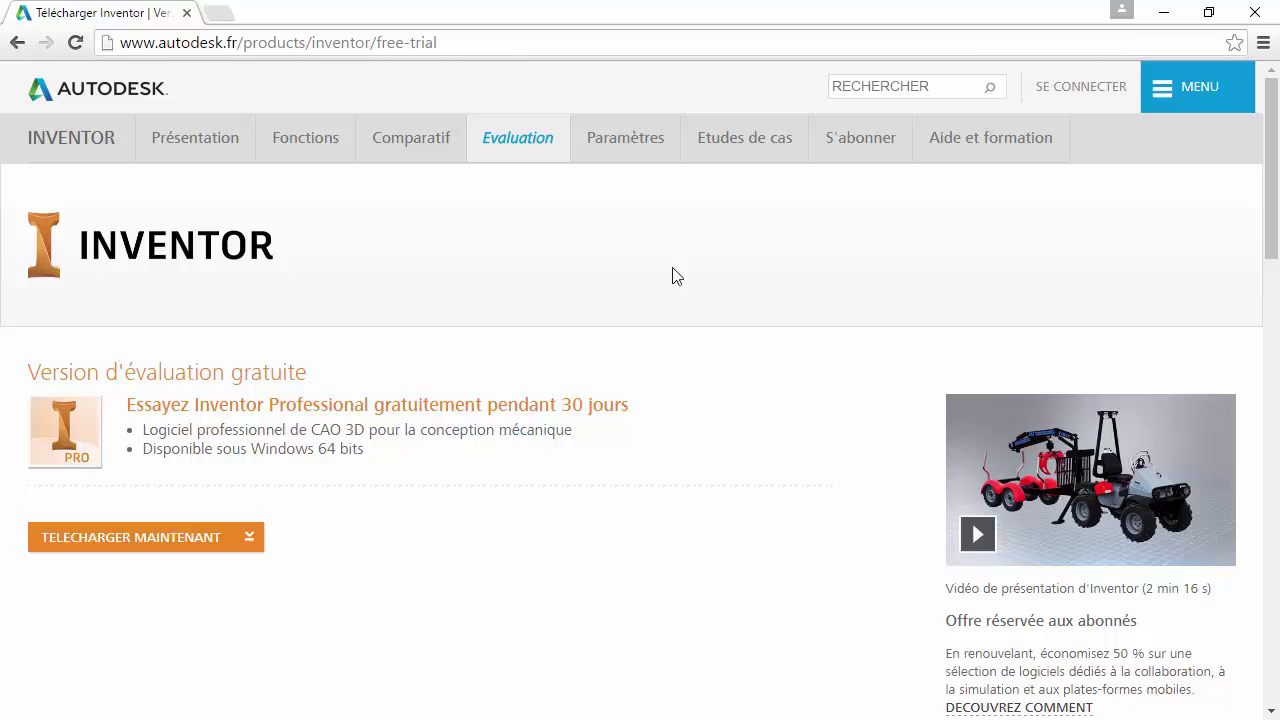
# Request the Inventor Professional trial download, accepting both the licence and services agreement and the privacy notice.
pyautogui.scroll(-1, 290, 510)
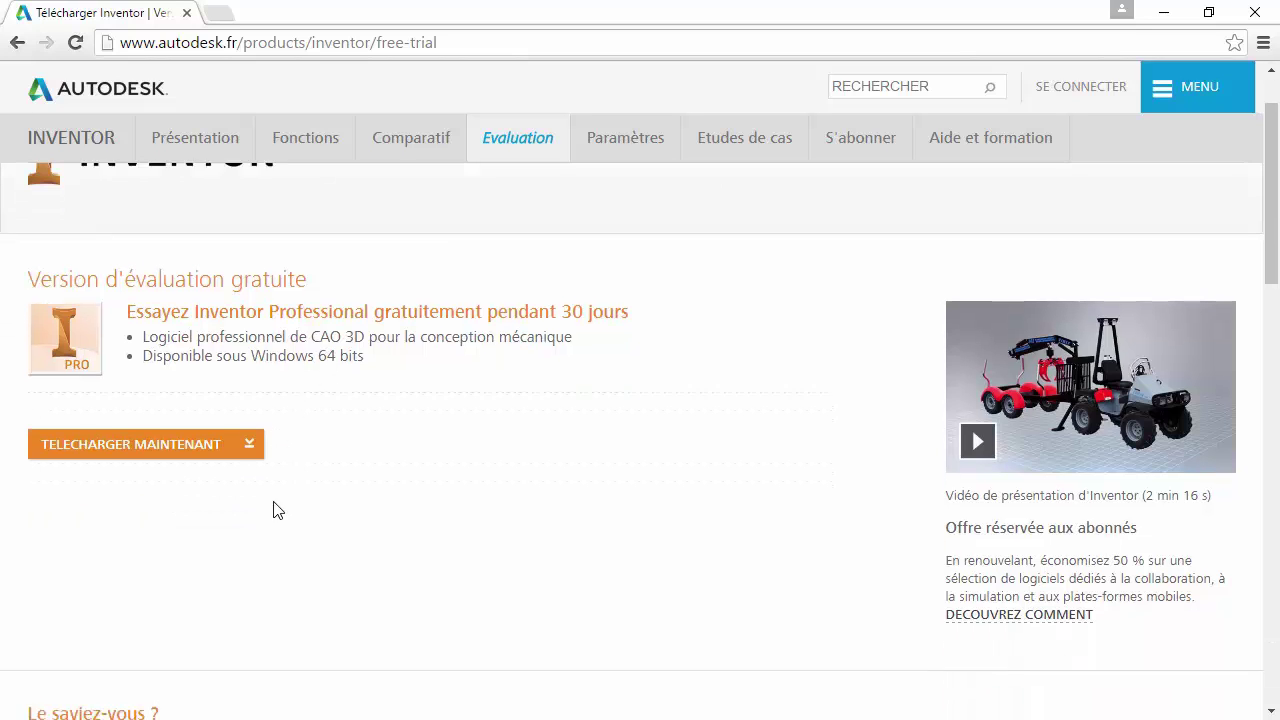
pyautogui.click(251, 440)
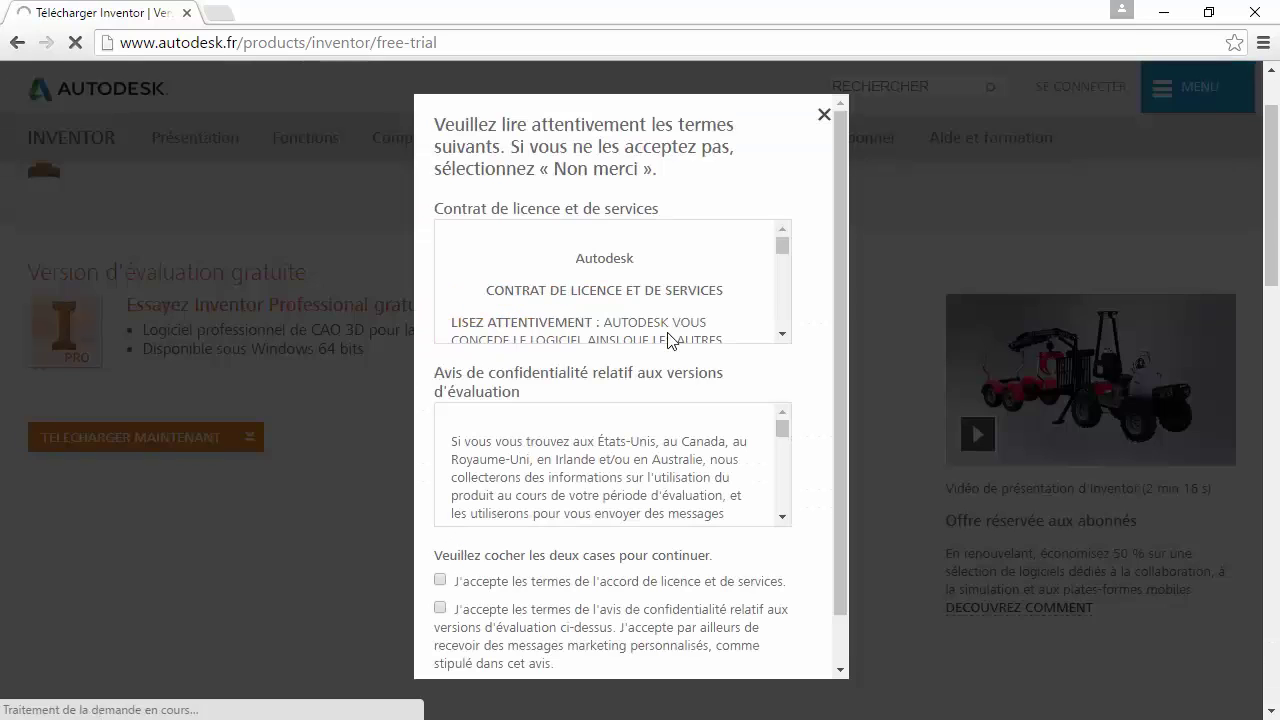
pyautogui.scroll(-1, 841, 182)
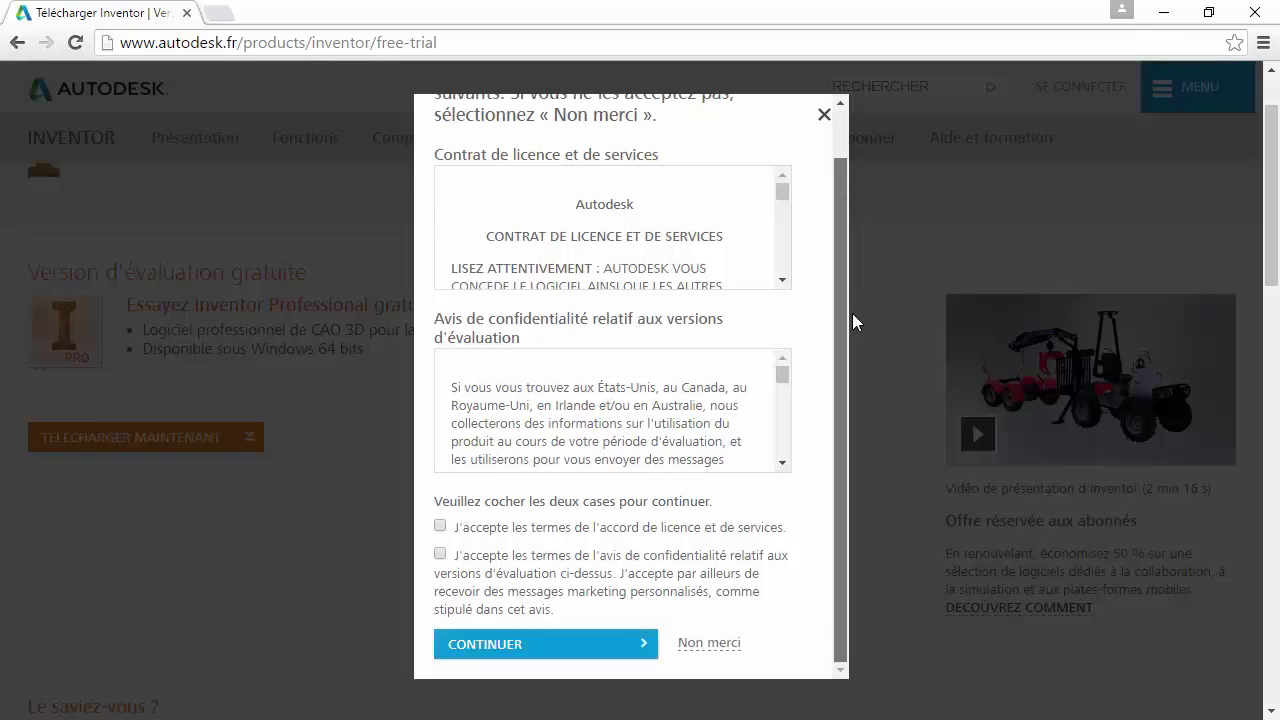
pyautogui.click(488, 527)
pyautogui.click(461, 567)
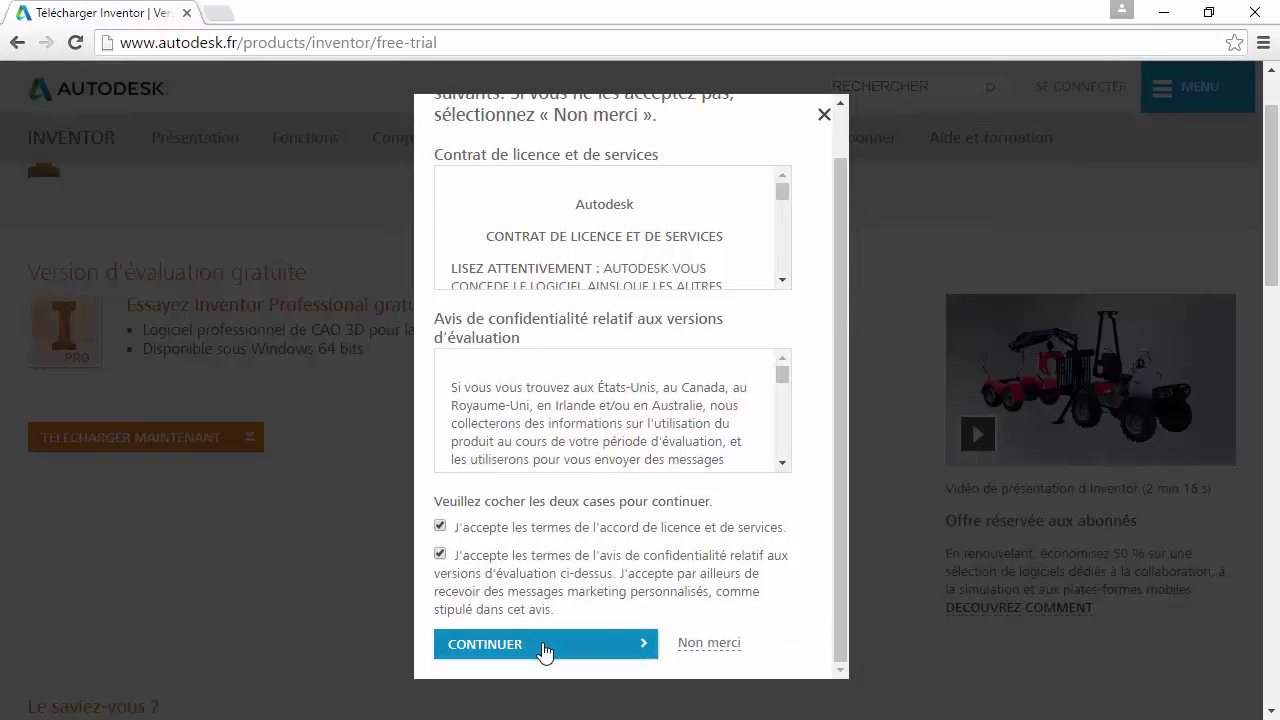
pyautogui.click(543, 647)
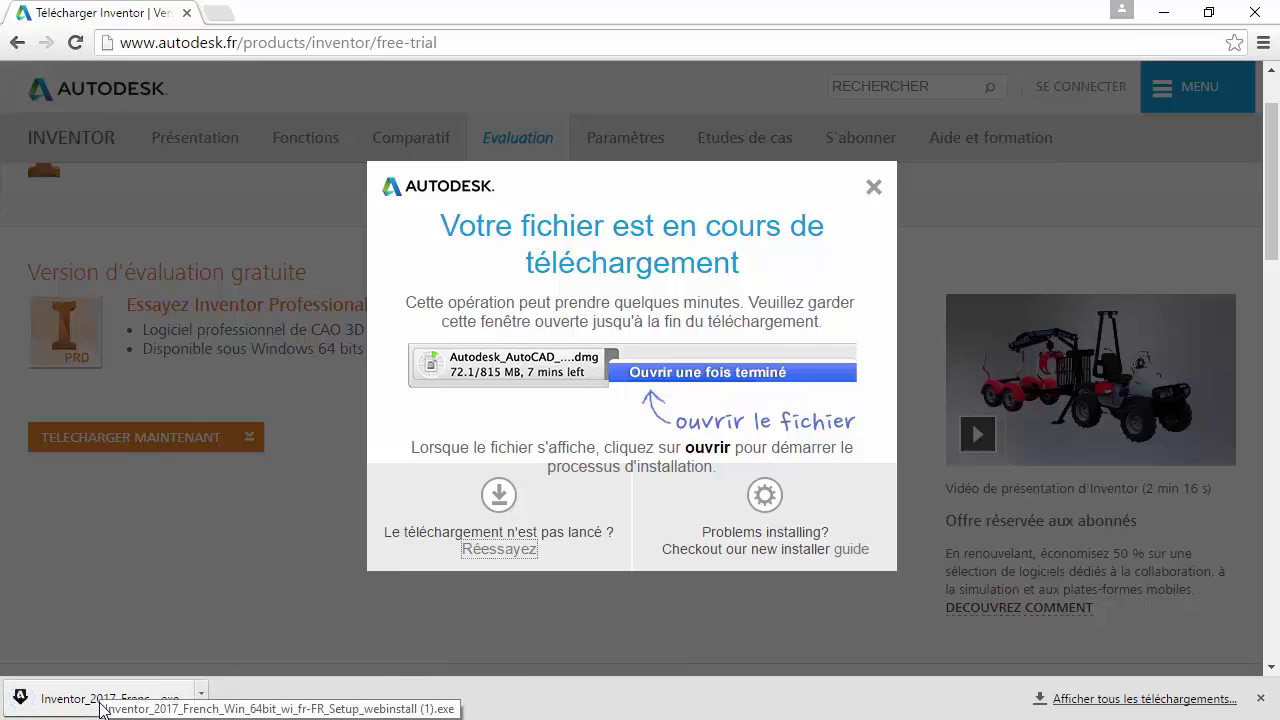
# Run the downloaded Inventor 2017 French 64-bit web installer and reposition its window.
pyautogui.click(100, 700)
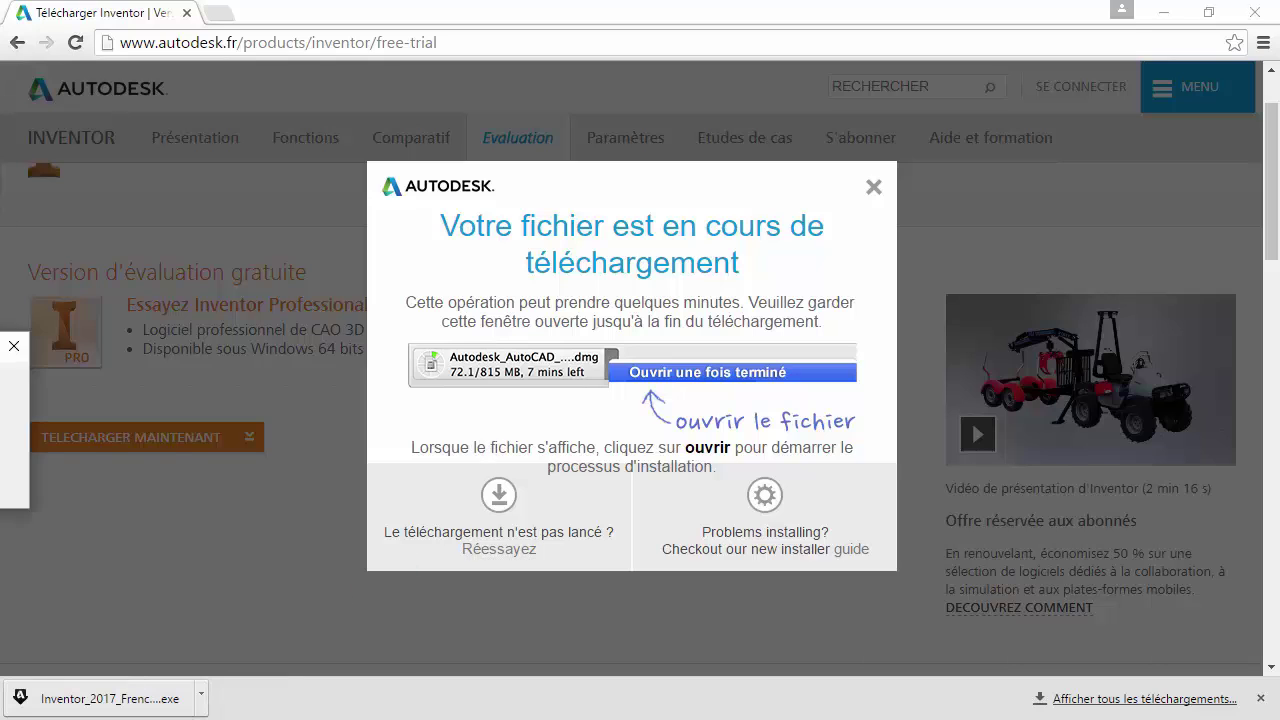
pyautogui.moveTo(613, 218); pyautogui.dragTo(573, 226)
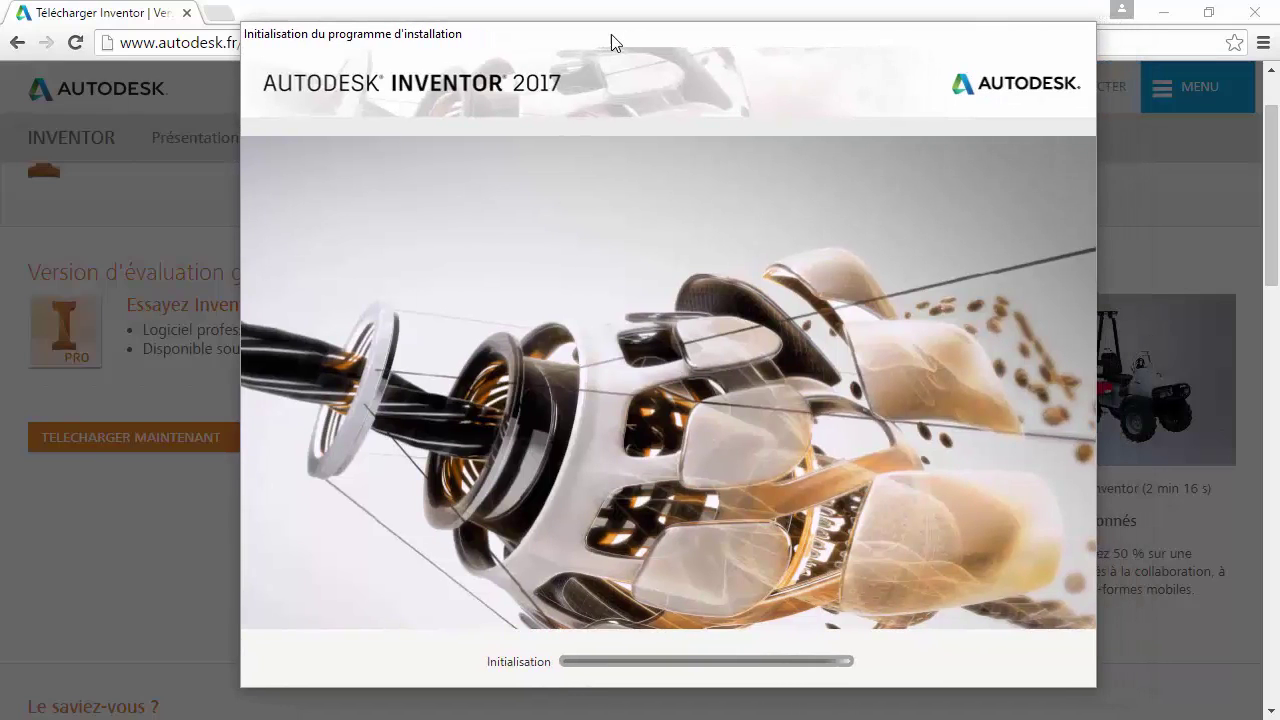
pyautogui.moveTo(611, 35); pyautogui.dragTo(588, 37)
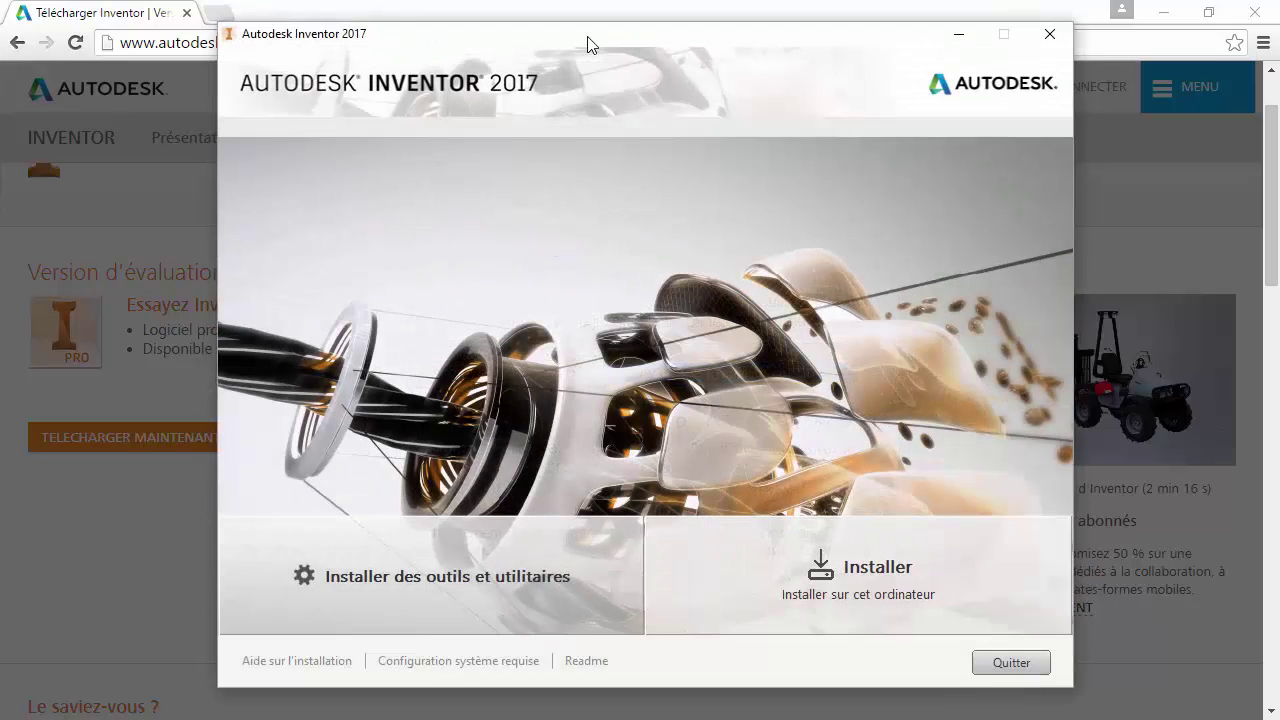
# Choose installation on this computer and review the listed Inventor 2017 products, shared components and installation path.
pyautogui.click(852, 592)
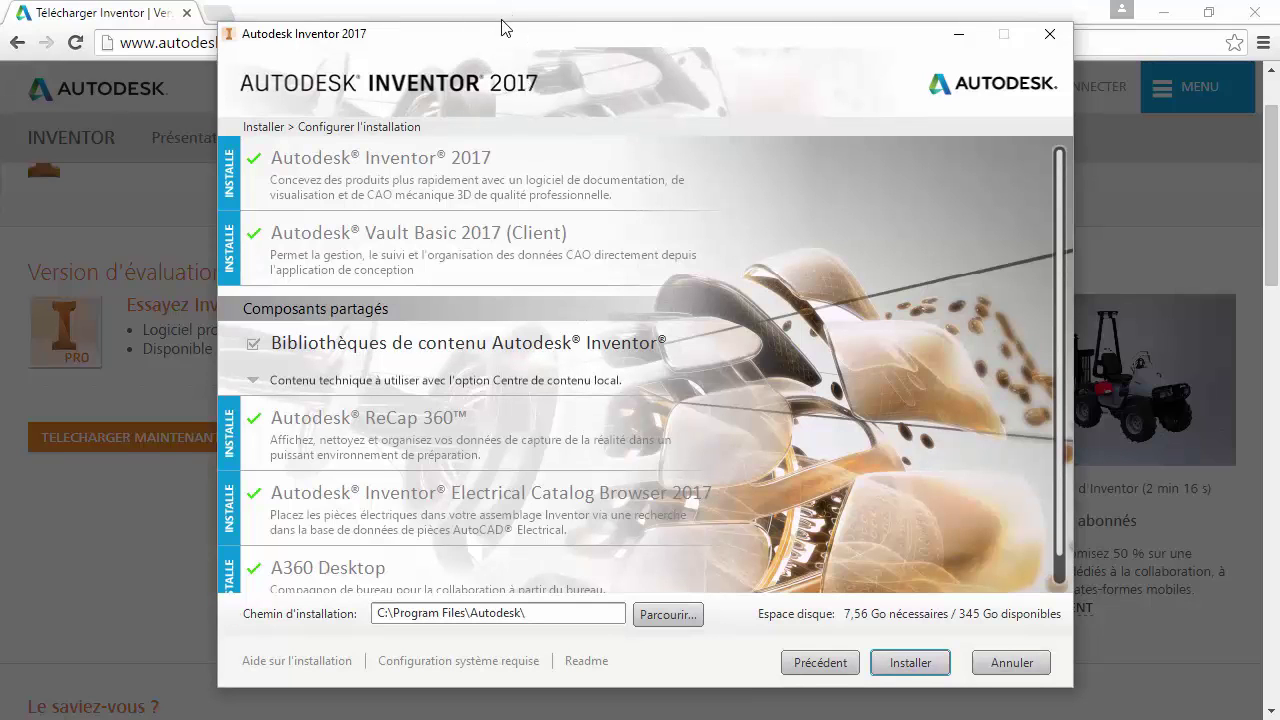
pyautogui.moveTo(509, 34); pyautogui.dragTo(497, 20)
pyautogui.scroll(-1, 880, 340)
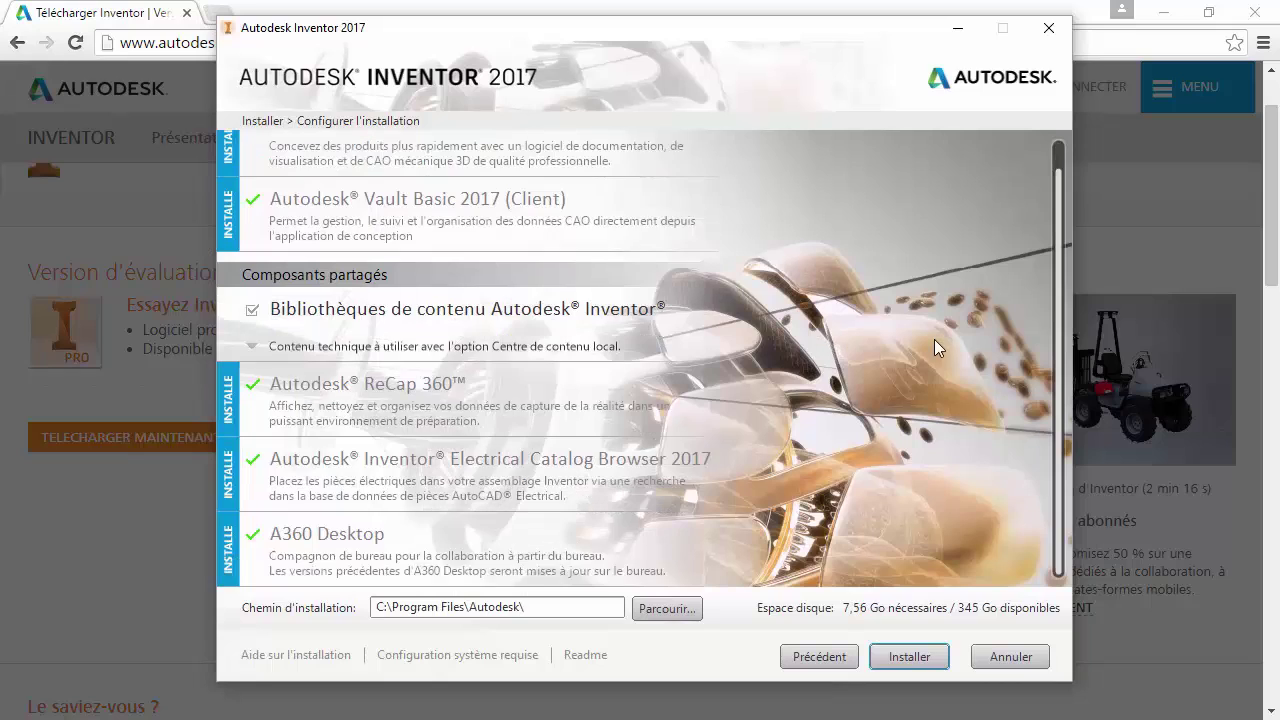
pyautogui.scroll(1, 930, 355)
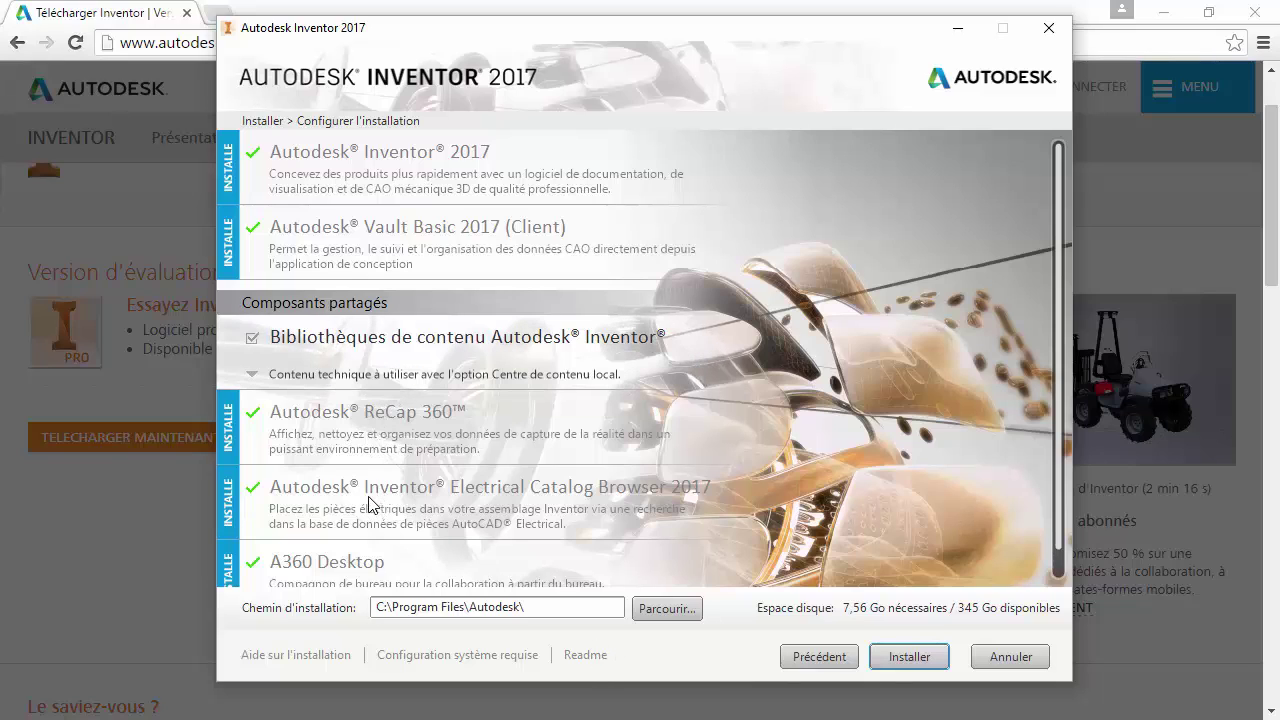
pyautogui.scroll(-1, 370, 500)
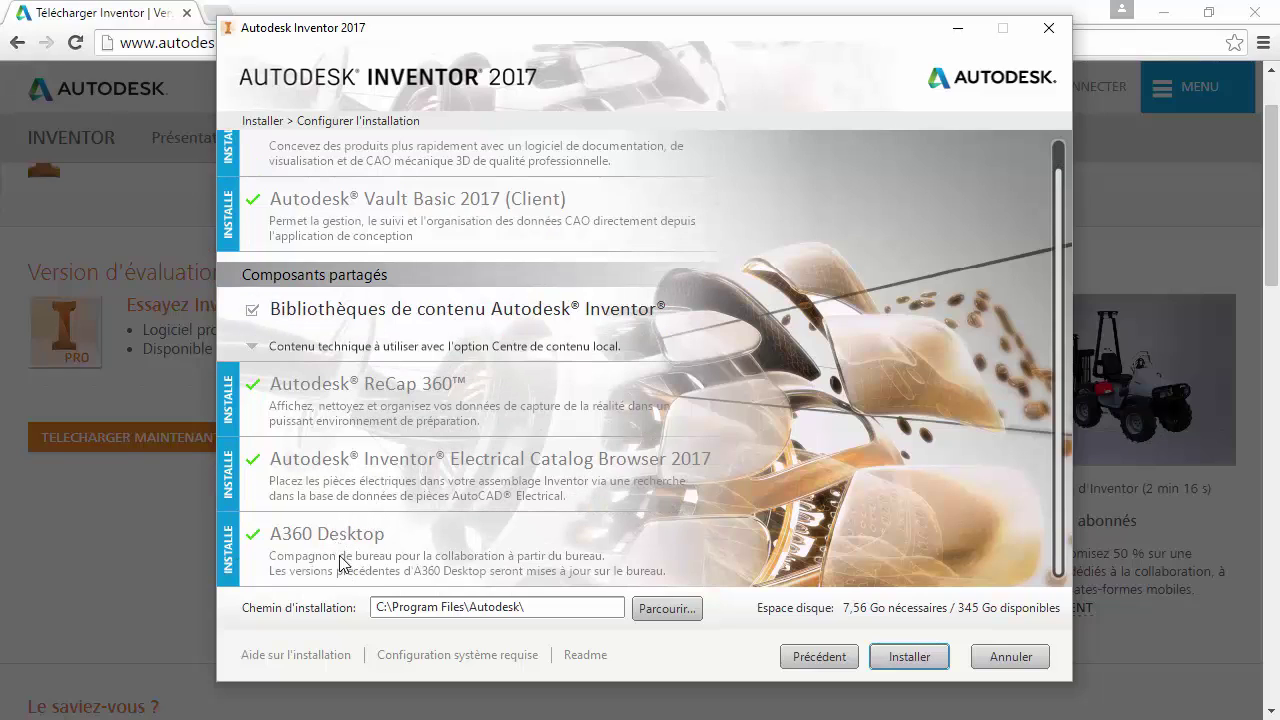
pyautogui.scroll(1, 252, 470)
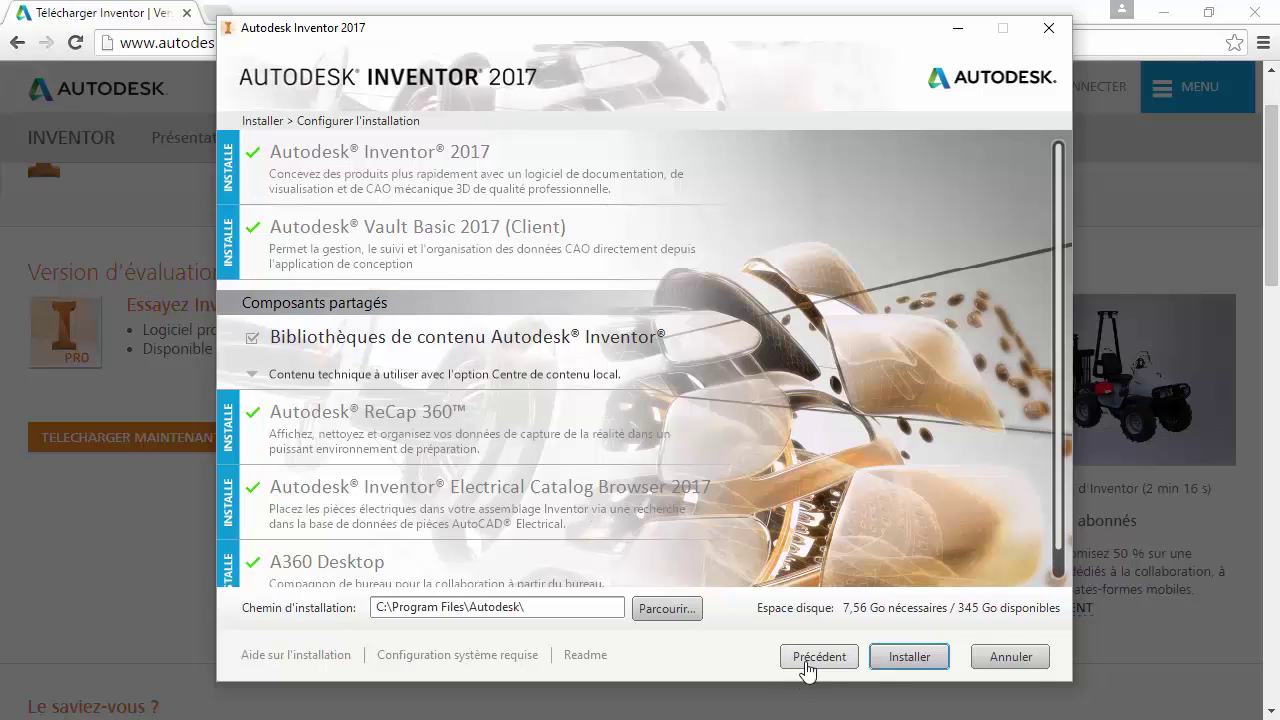
# Start installing the selected Autodesk Inventor content libraries, and cancel the installation process.
pyautogui.click(895, 660)
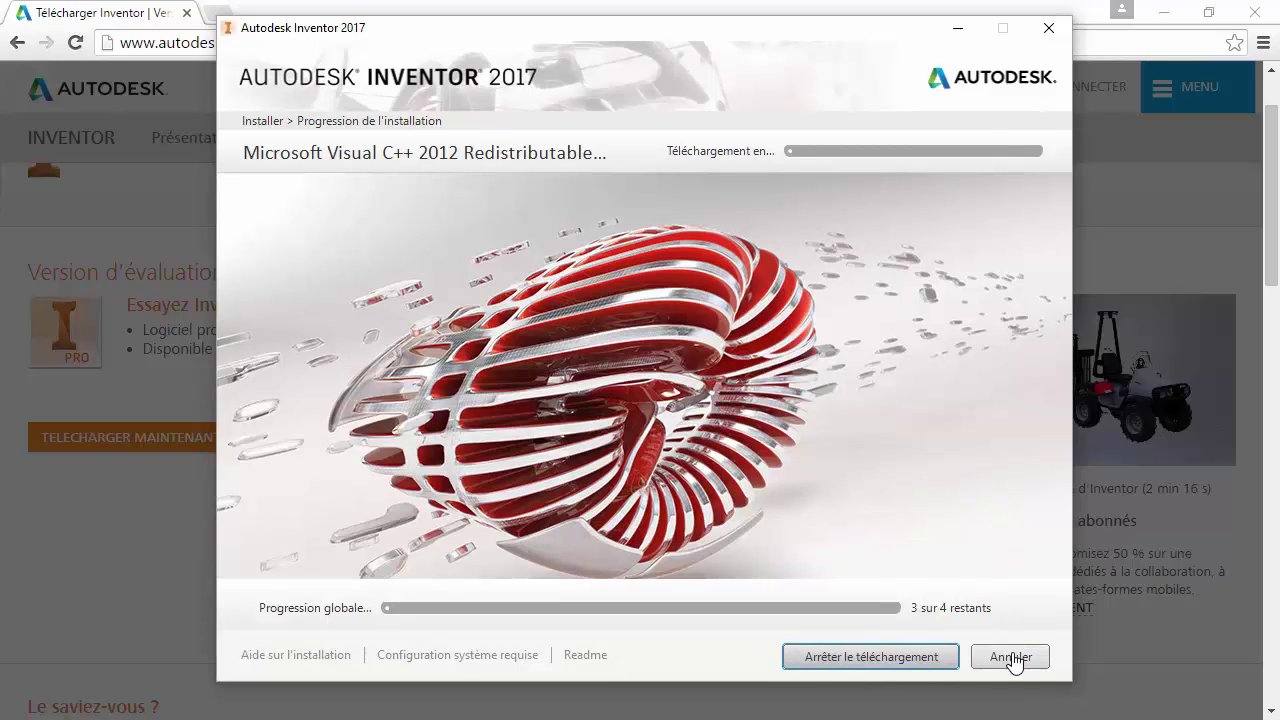
pyautogui.click(920, 657)
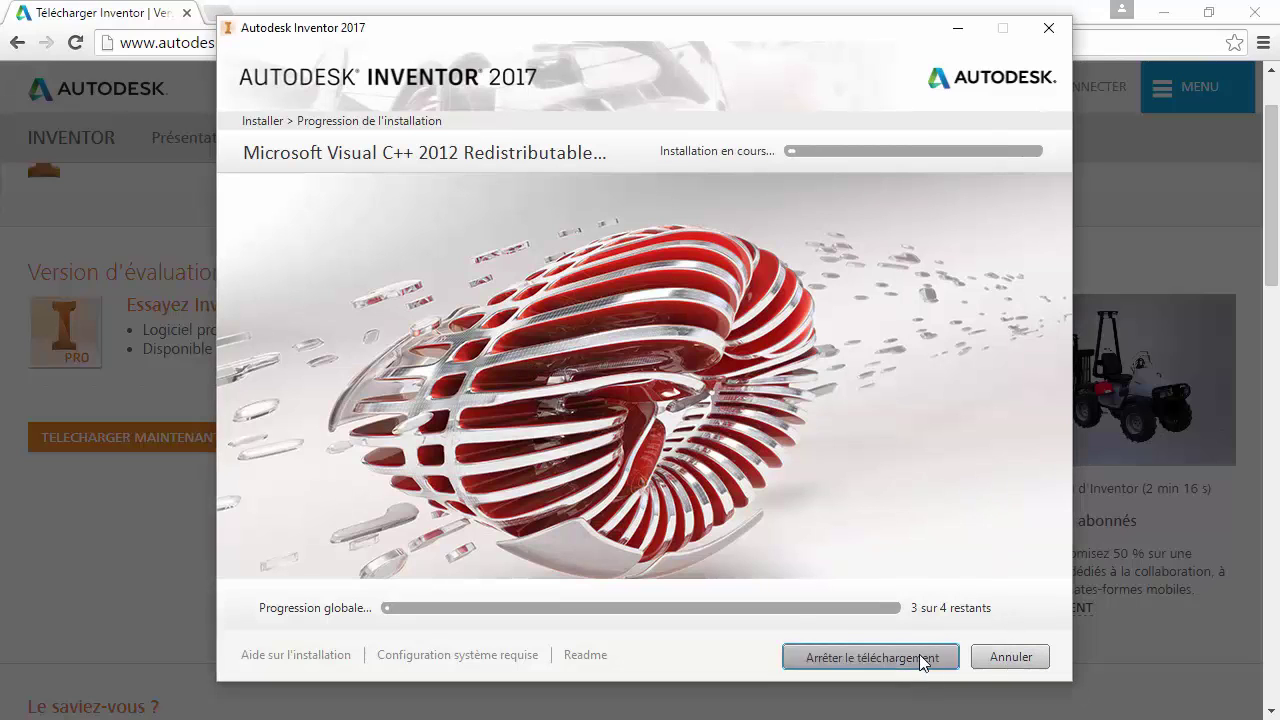
pyautogui.click(1001, 670)
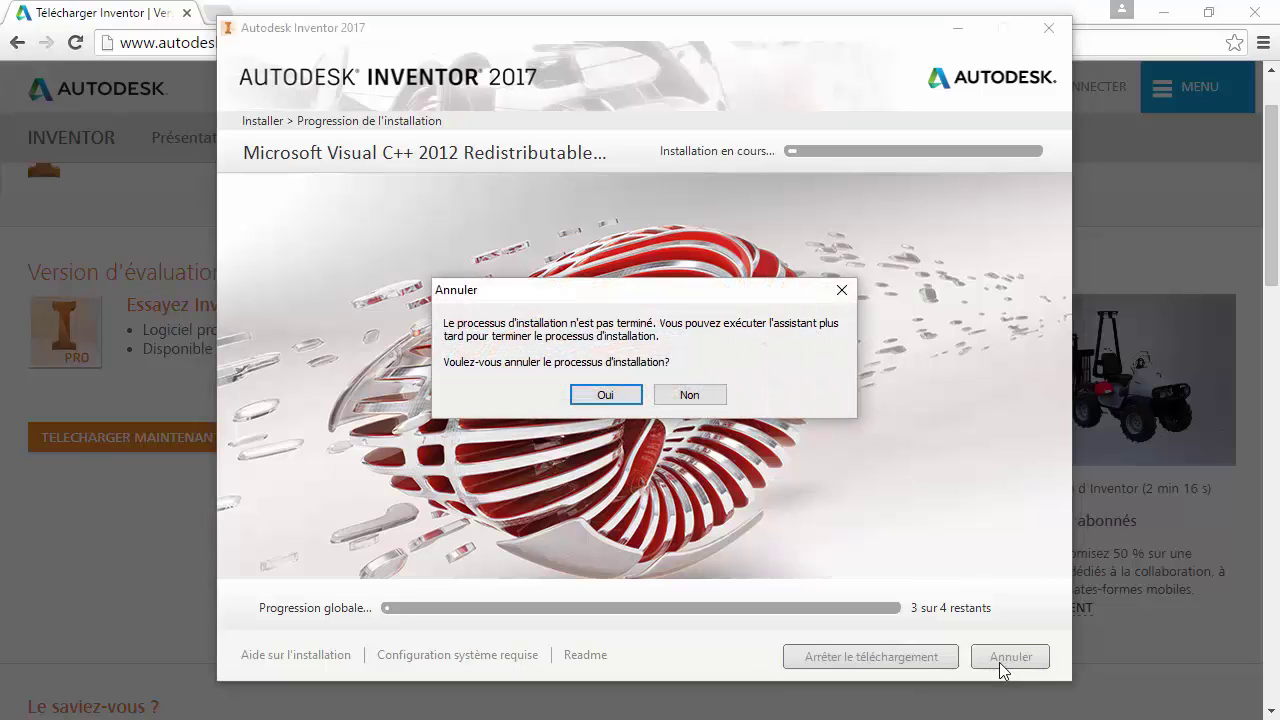
pyautogui.click(617, 397)
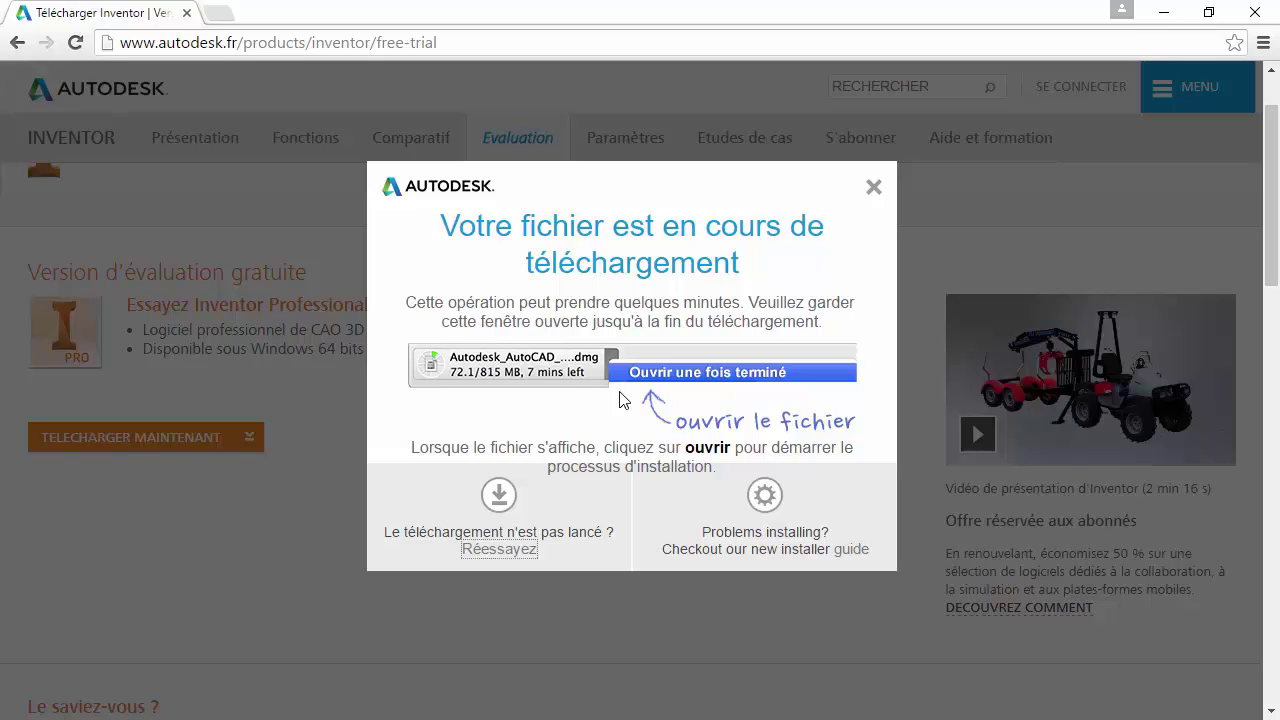
# Leave the download page and launch Autodesk Inventor Professional 2017 from the folder of application shortcuts.
pyautogui.click(874, 187)
pyautogui.click(1165, 14)
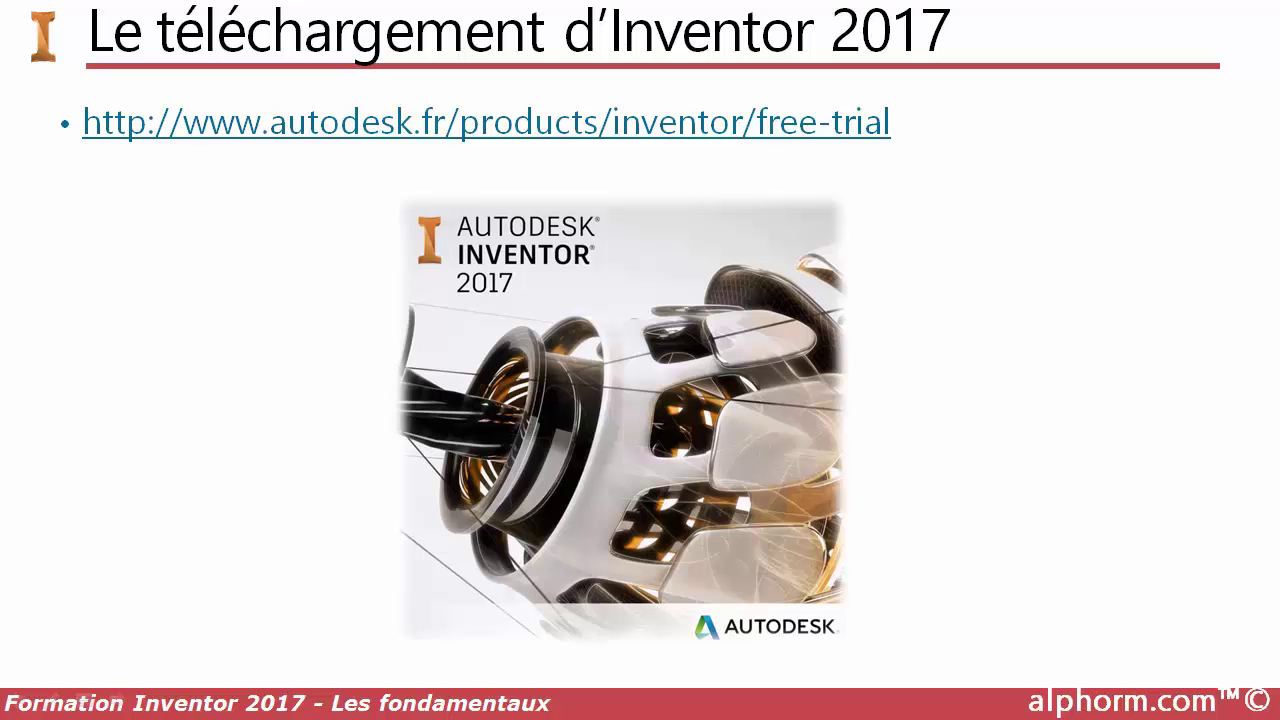
pyautogui.moveTo(0, 356); pyautogui.dragTo(491, 92)
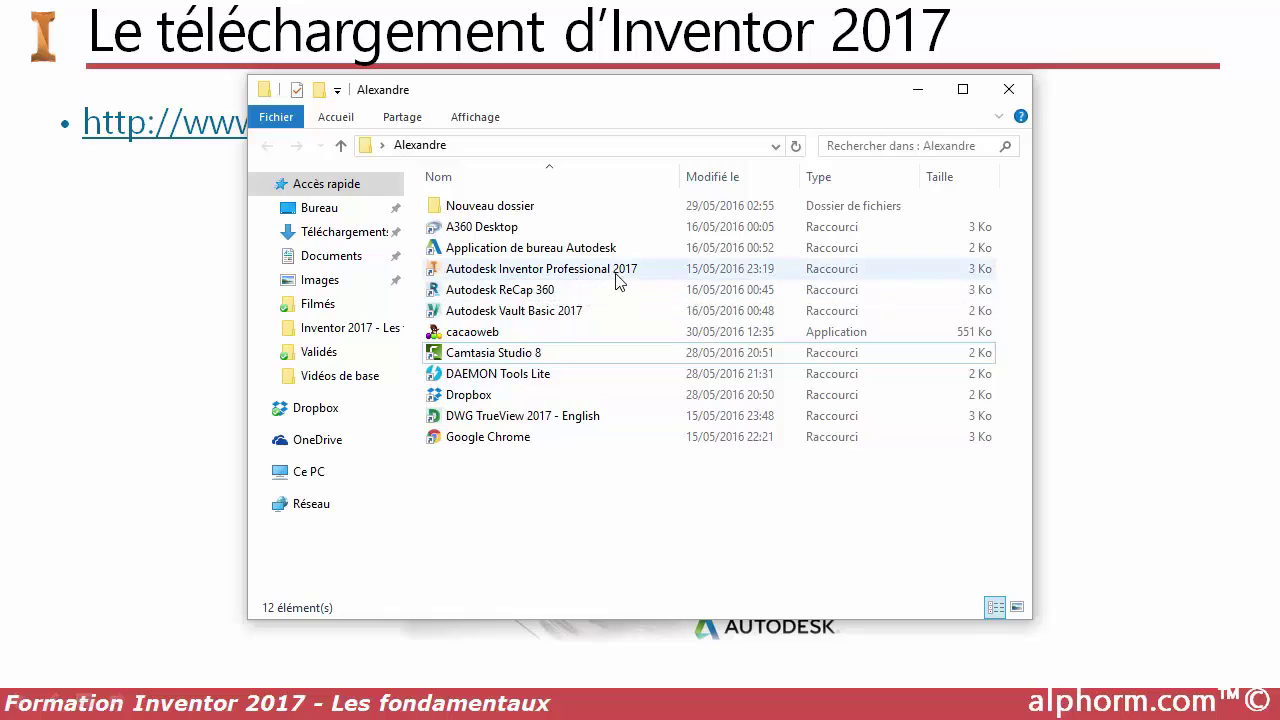
pyautogui.doubleClick(440, 277)
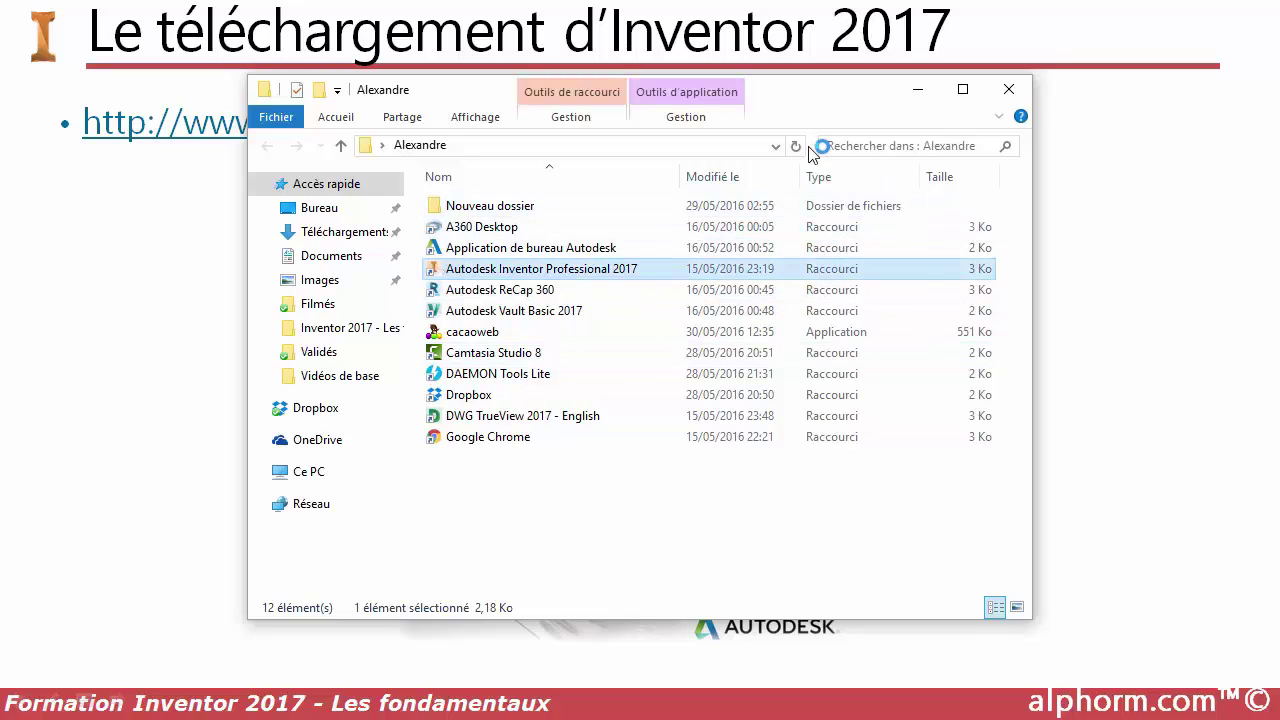
pyautogui.moveTo(797, 100); pyautogui.dragTo(742, 112)
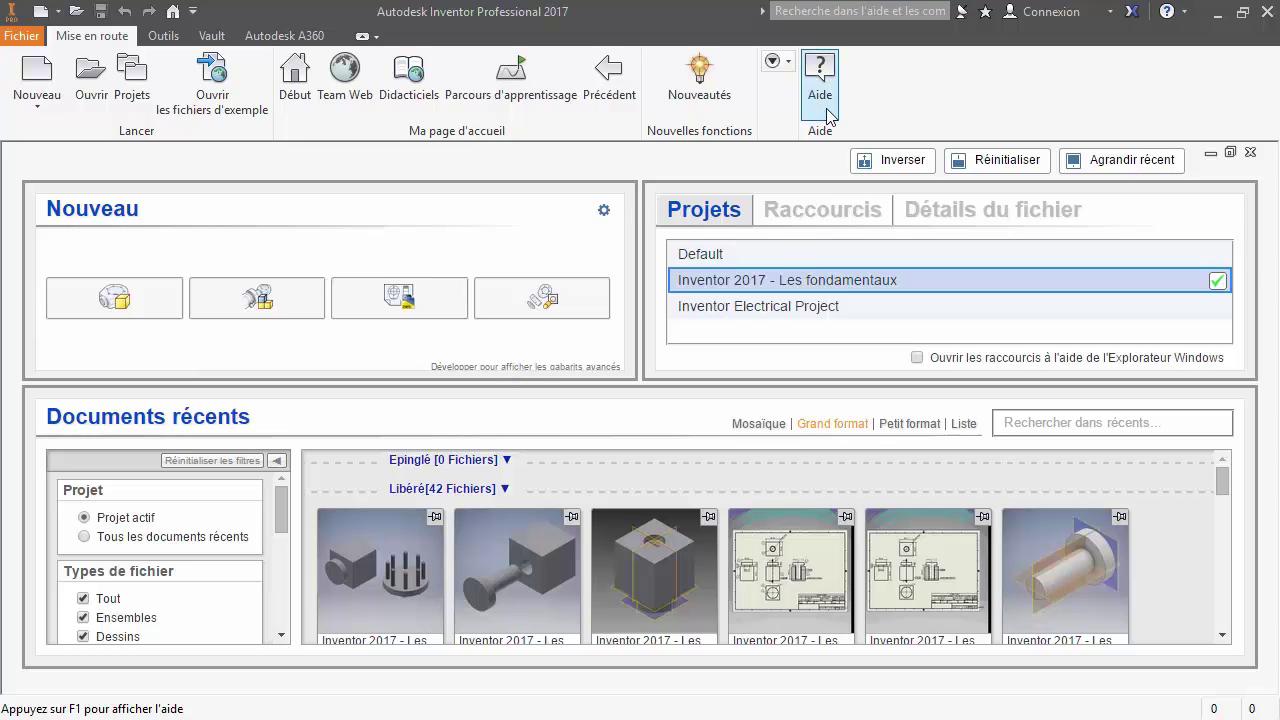
# Review the choices for ribbon panel visibility, ribbon minimizing and quick access toolbar customization without changing them.
pyautogui.click(793, 68)
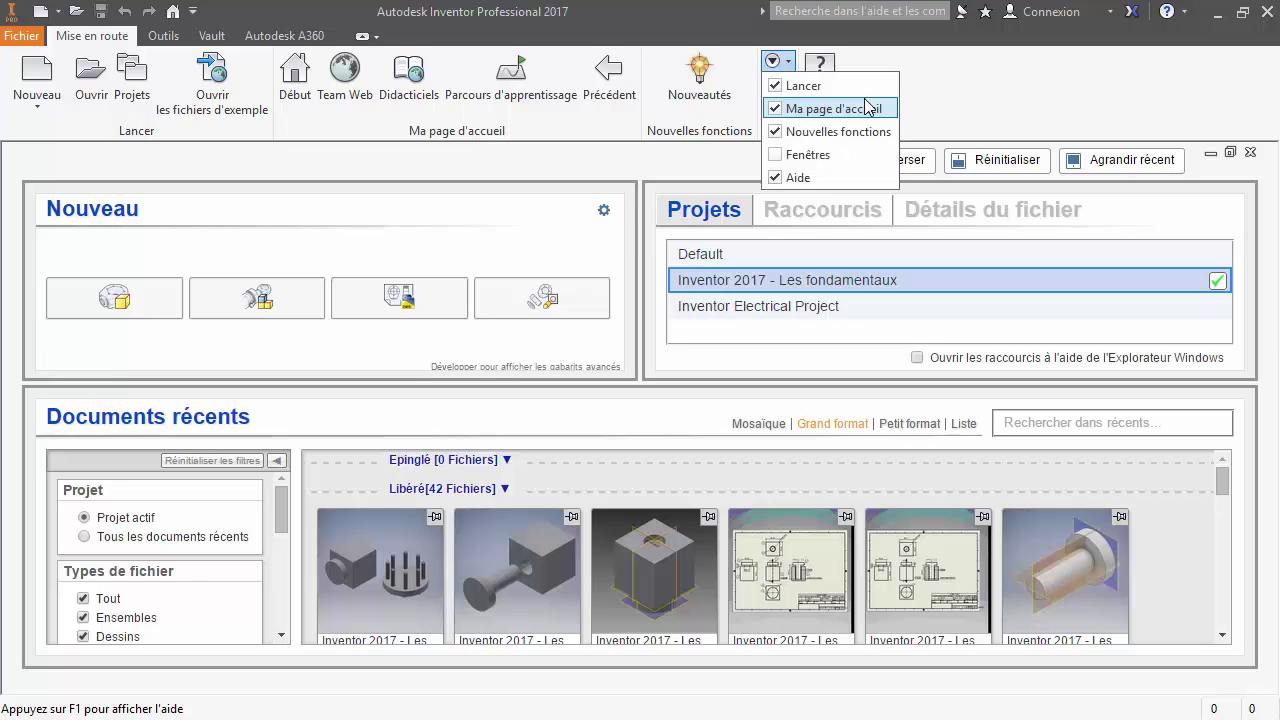
pyautogui.click(964, 102)
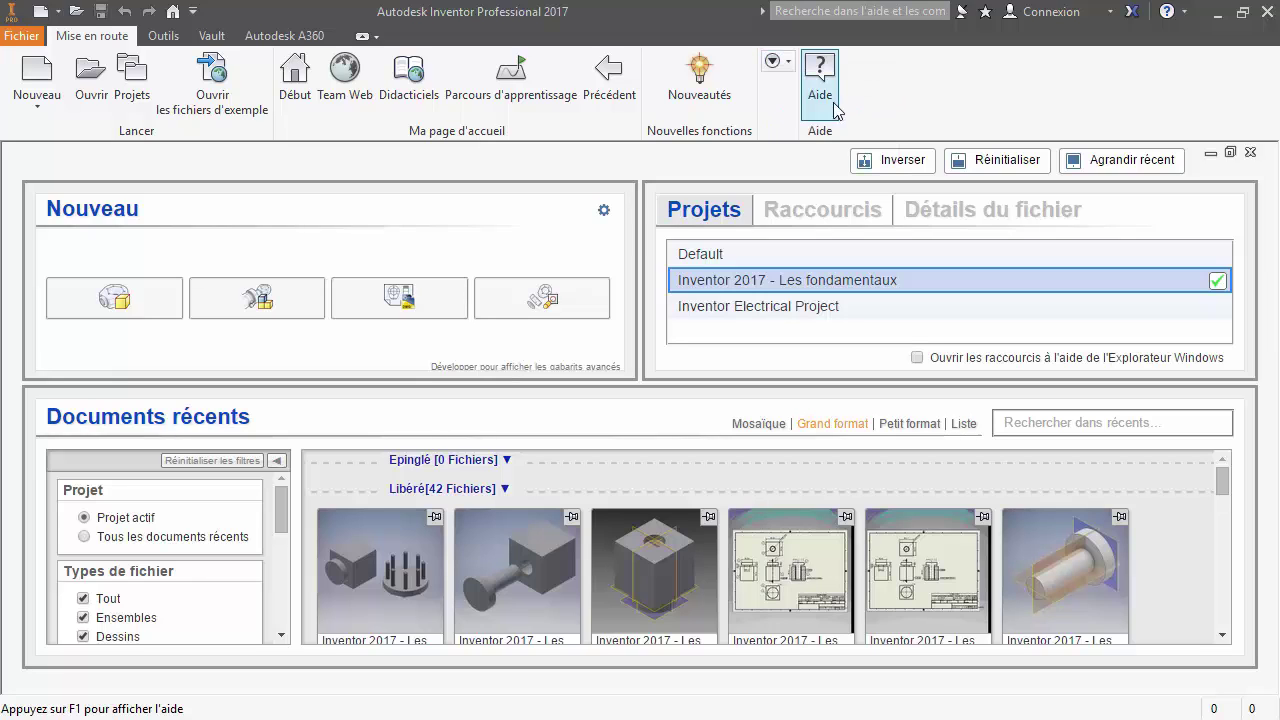
pyautogui.click(377, 37)
pyautogui.press('Escape')
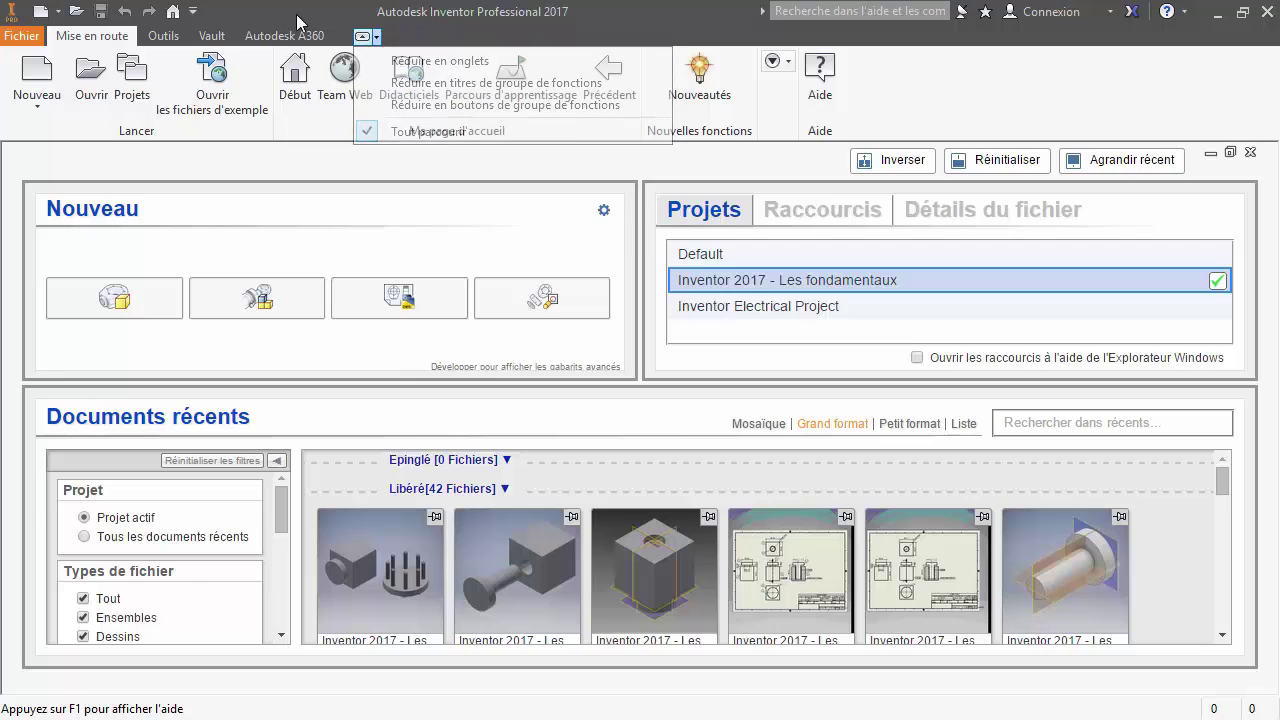
pyautogui.click(193, 12)
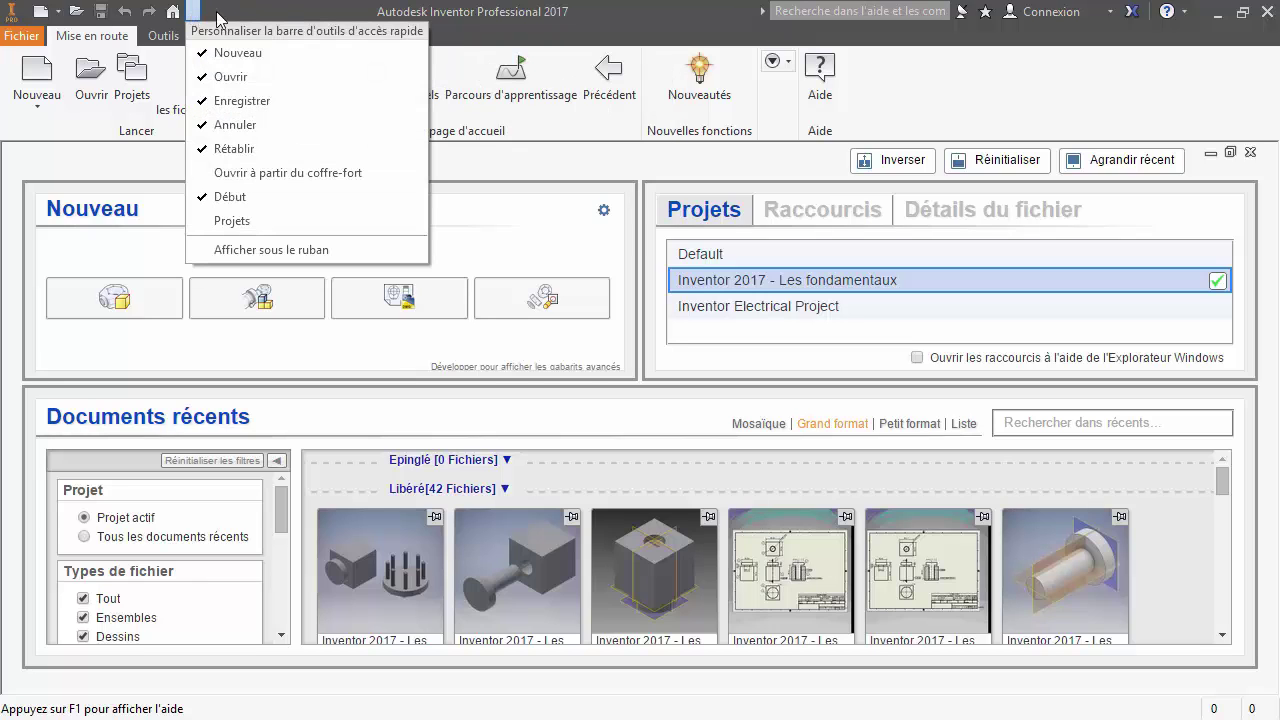
pyautogui.click(190, 10)
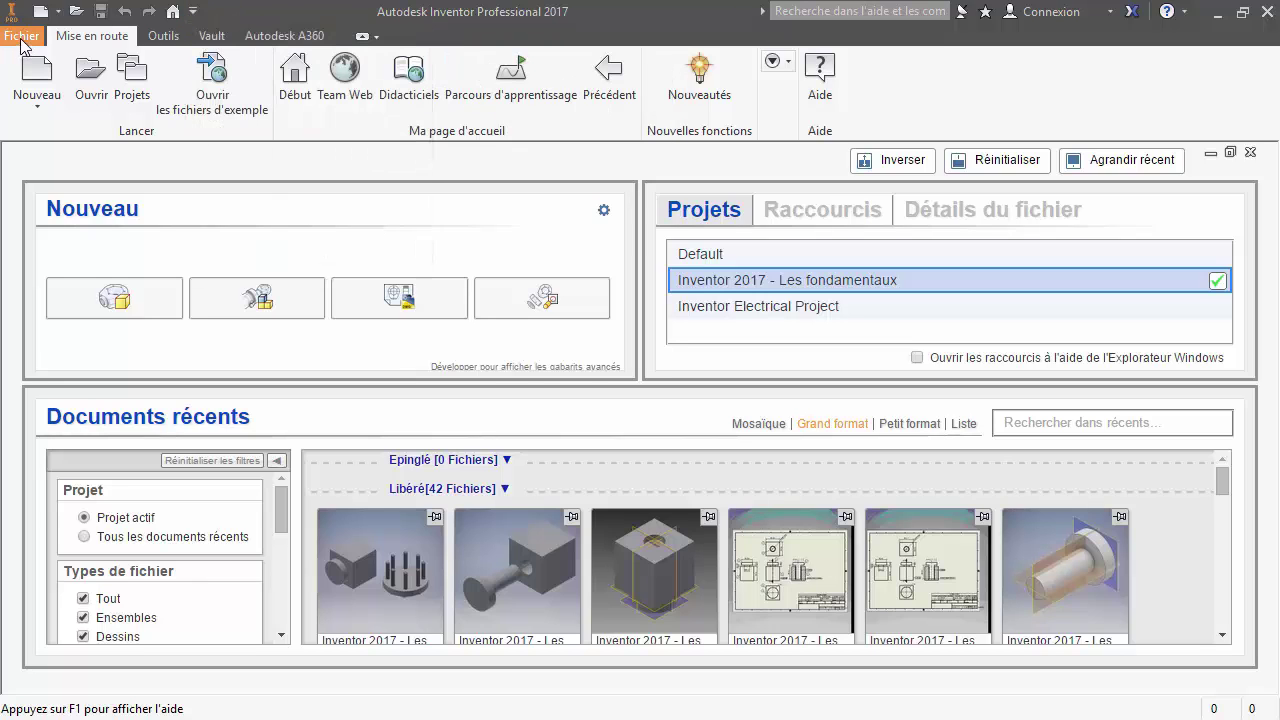
# Open the application options, view the general settings and close them unchanged.
pyautogui.click(30, 37)
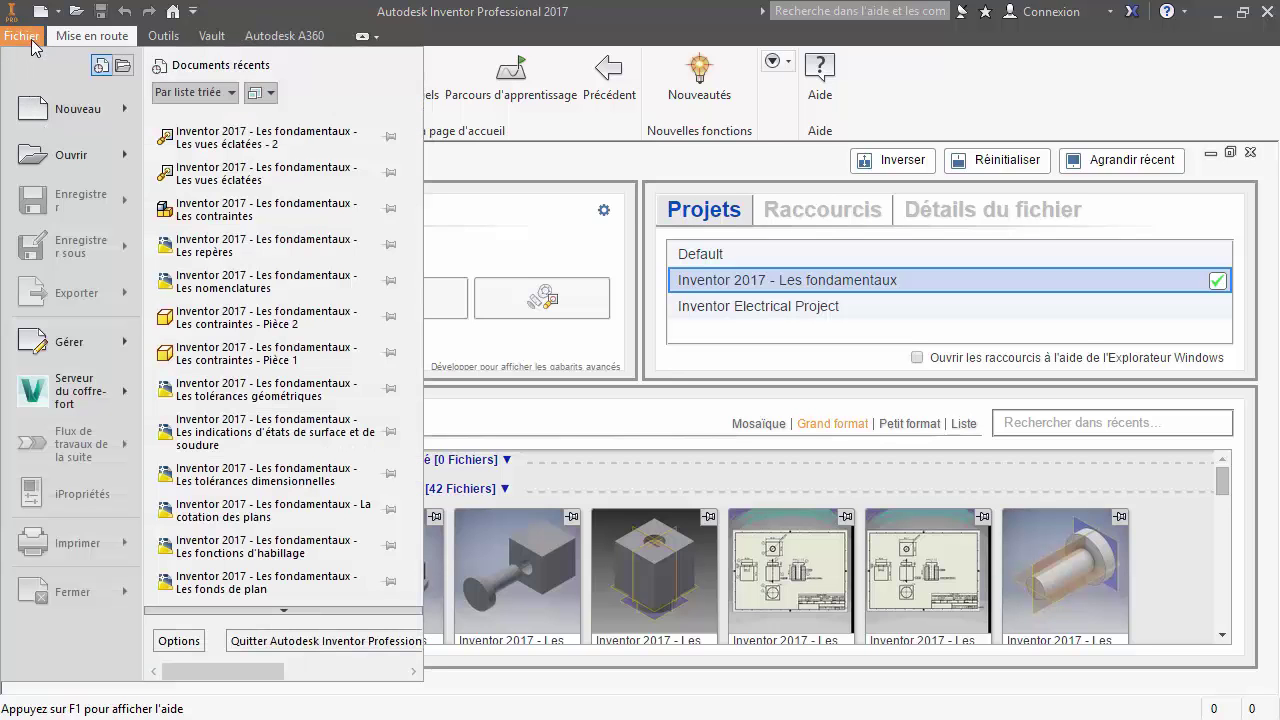
pyautogui.press('Escape')
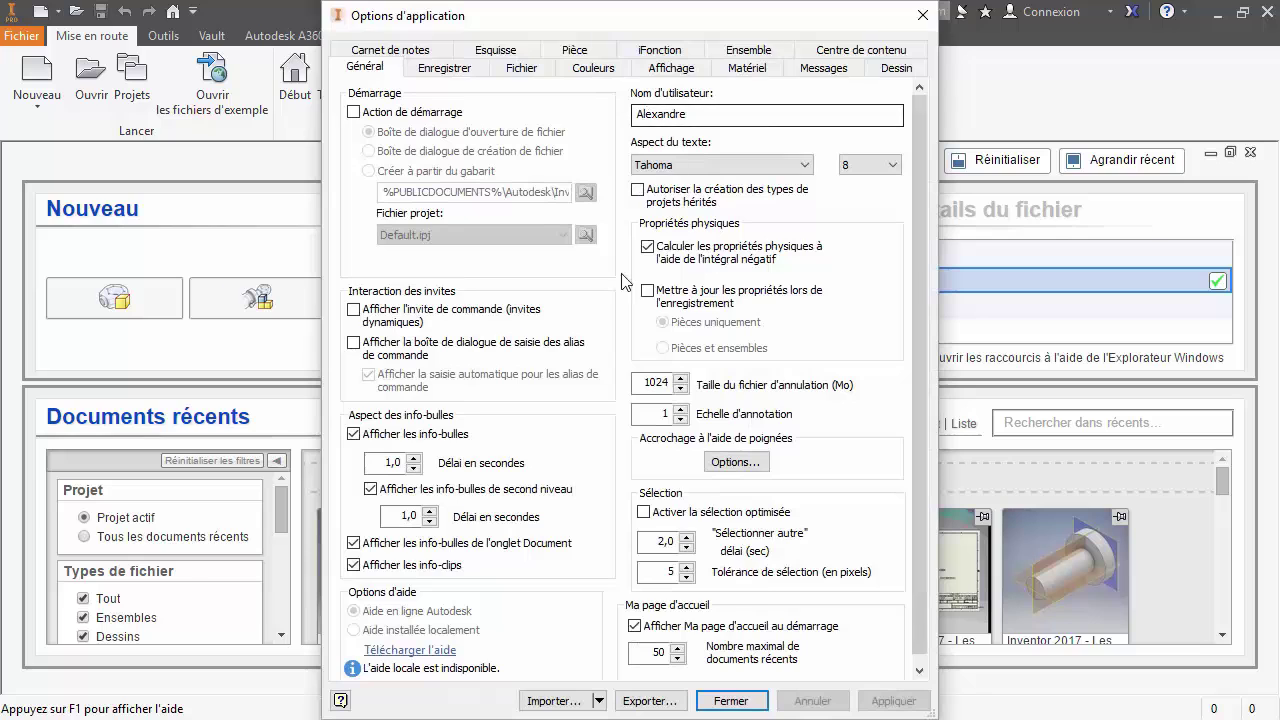
pyautogui.click(921, 17)
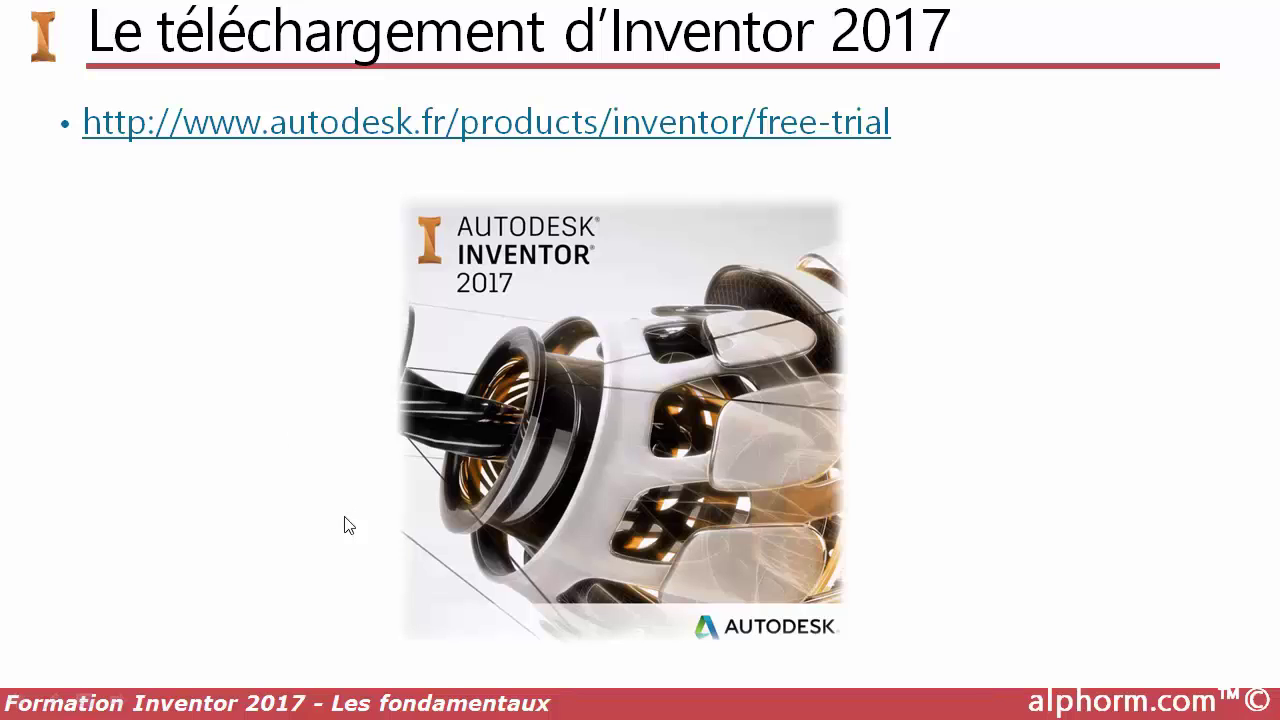
pyautogui.click(1050, 405)
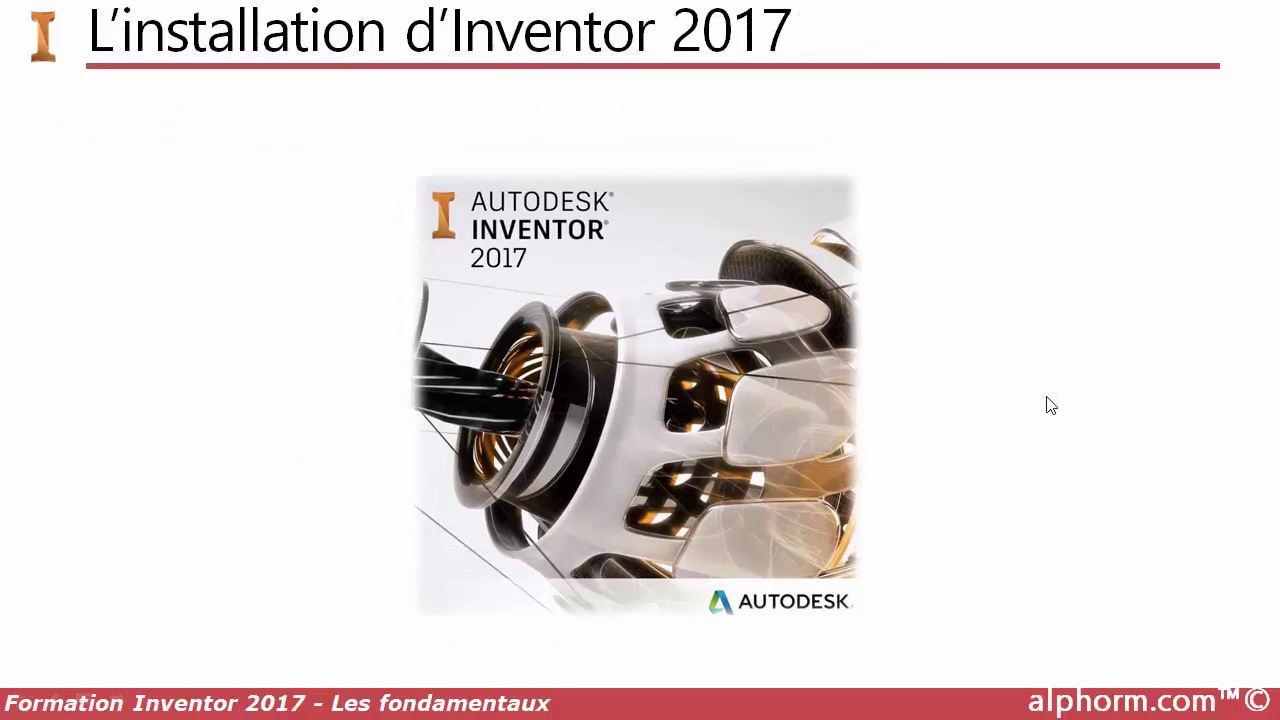
pyautogui.click(194, 290)
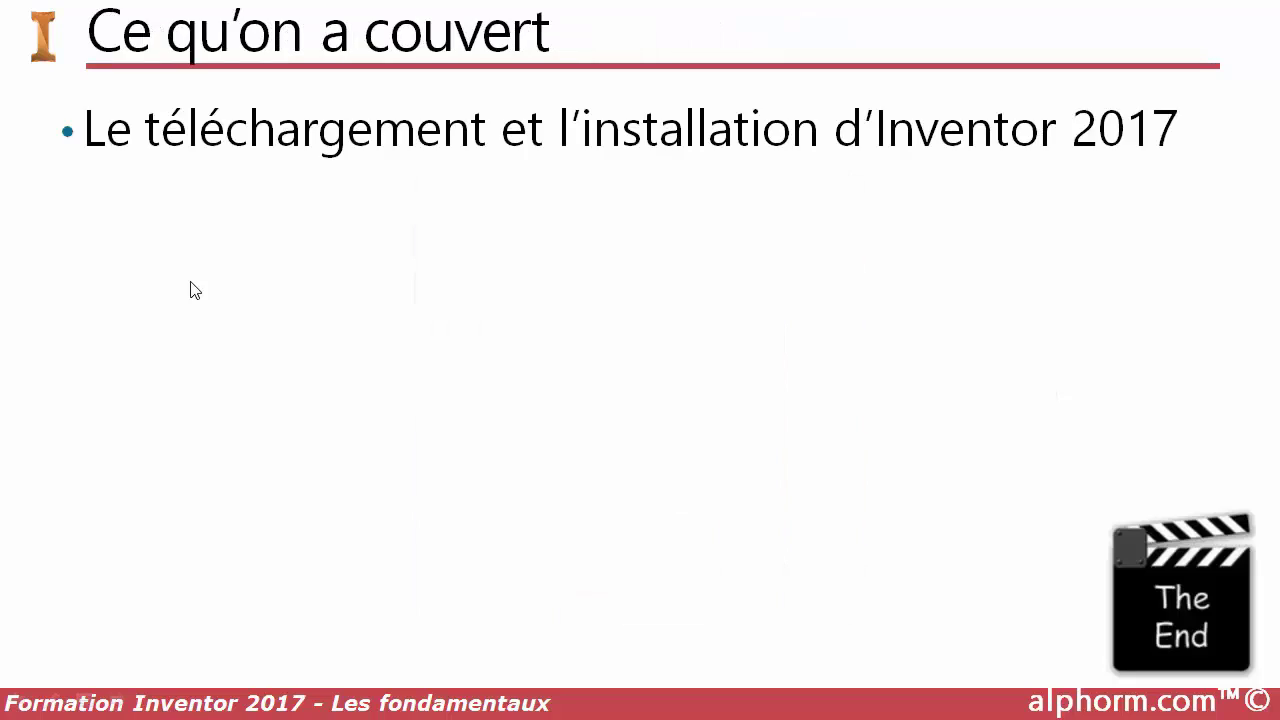